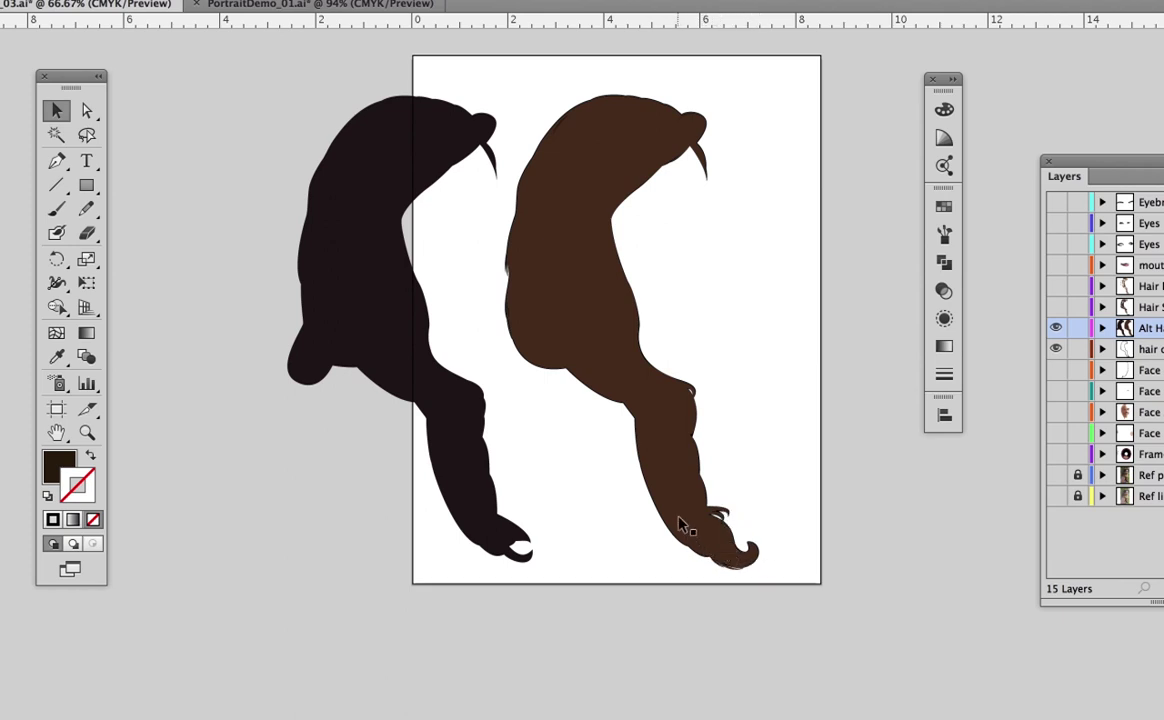
Step: Zoom in on the brown hair's left edge and lower tip, then hide and restore the panels
{"action": "left_click_drag", "start_coordinate": [485, 236], "coordinate": [561, 330]}
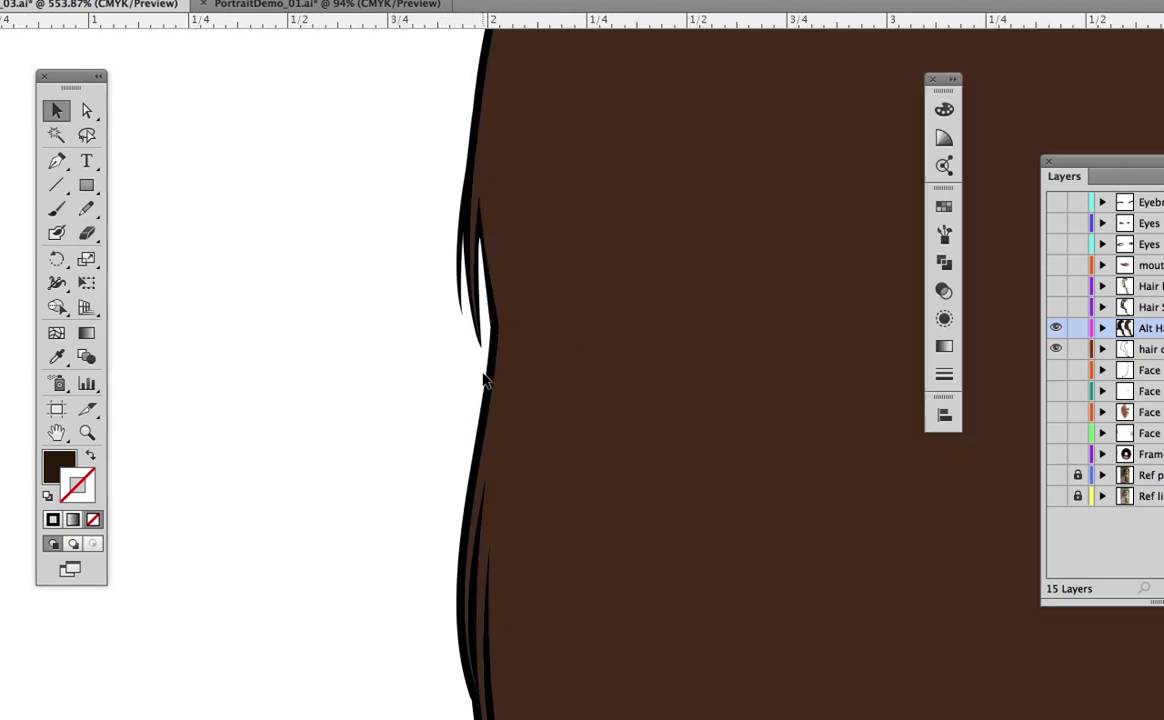
{"action": "key", "text": "super+0"}
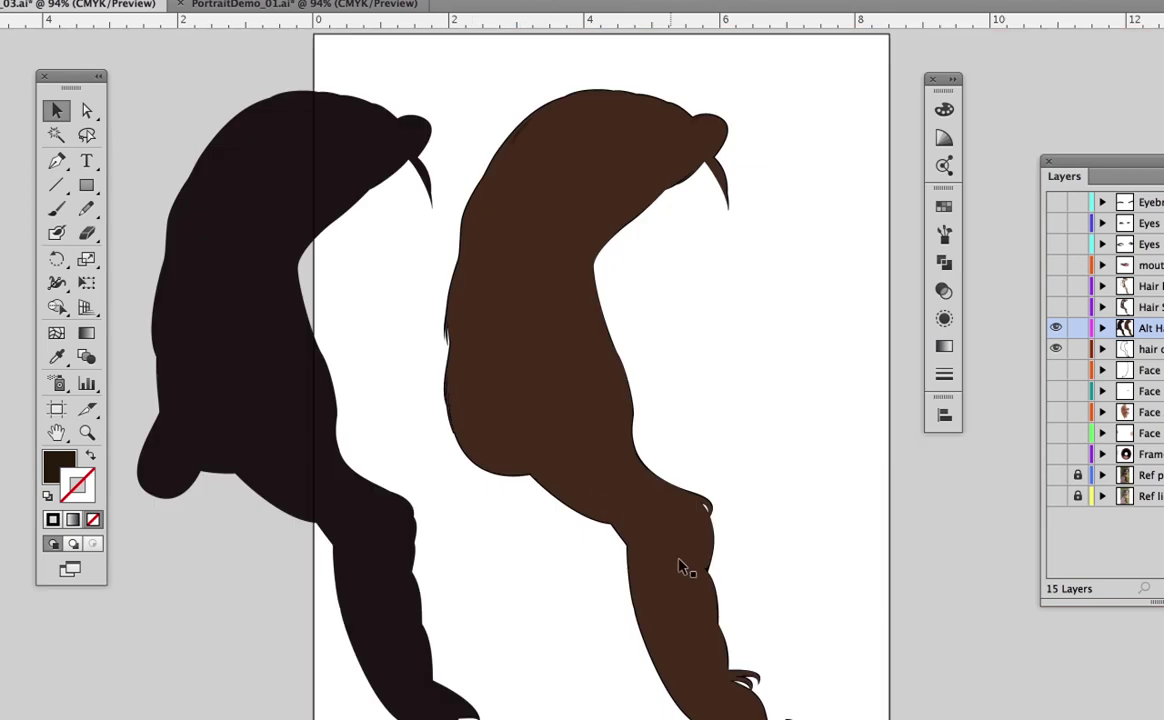
{"action": "left_click_drag", "start_coordinate": [662, 596], "coordinate": [760, 700]}
{"action": "left_click_drag", "start_coordinate": [663, 601], "coordinate": [620, 571]}
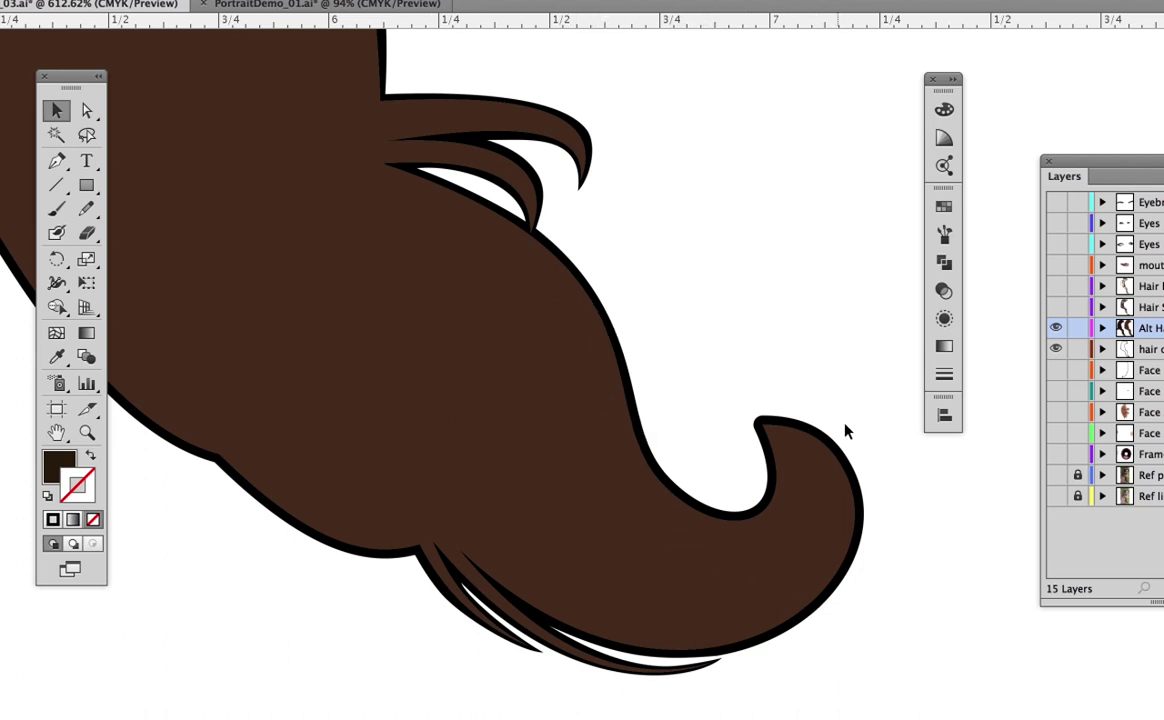
{"action": "key", "text": "ctrl+plus"}
{"action": "key", "text": "Tab"}
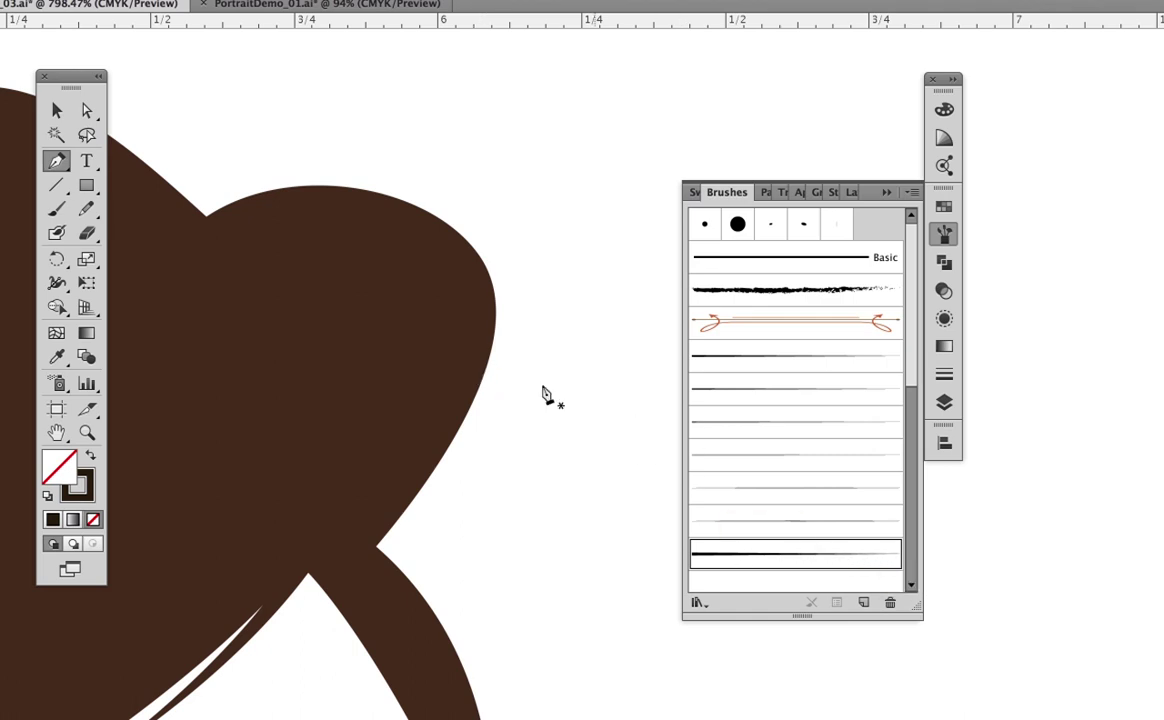
Step: Draw the first curved strand rising past the hair top and give it the Hair 1 brush
{"action": "left_click_drag", "start_coordinate": [469, 366], "coordinate": [484, 316]}
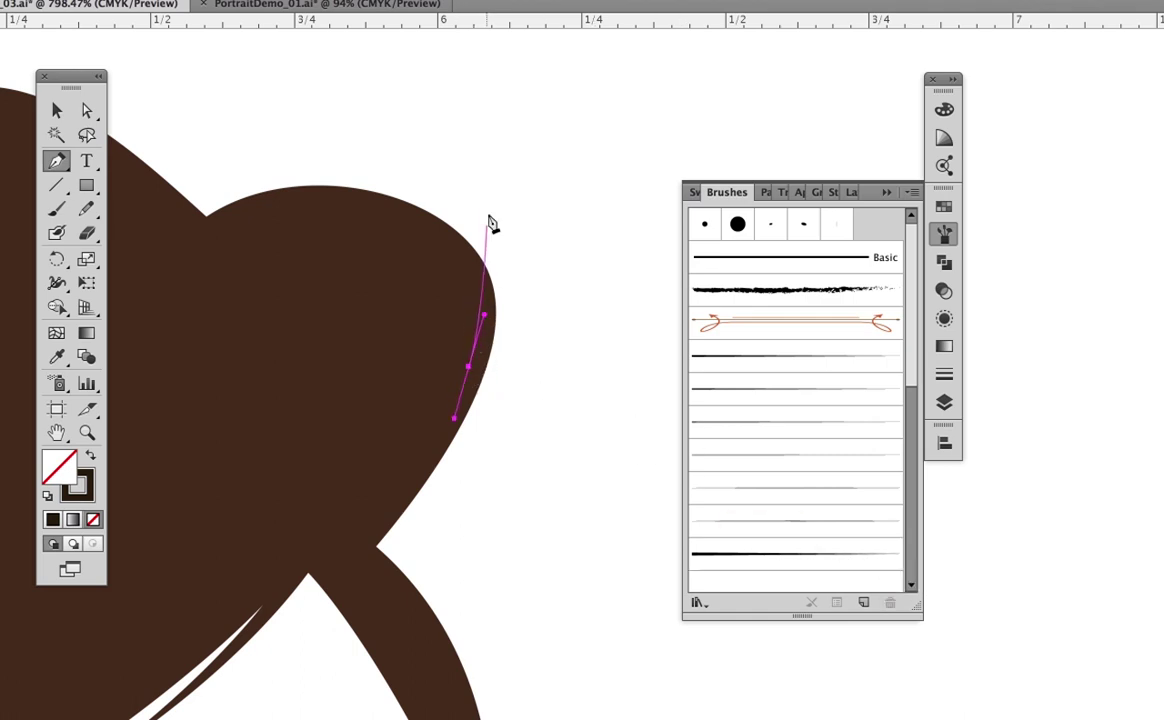
{"action": "left_click_drag", "start_coordinate": [458, 111], "coordinate": [395, 50]}
{"action": "scroll", "coordinate": [398, 52], "scroll_direction": "up", "scroll_amount": 1}
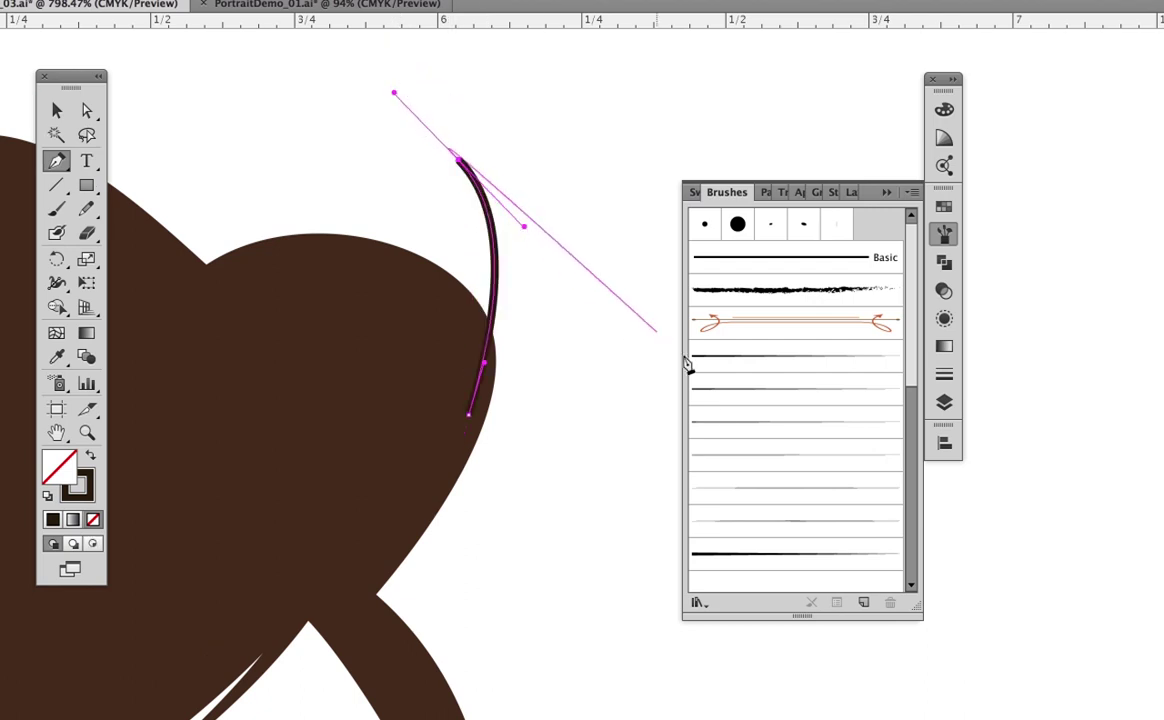
{"action": "left_click", "coordinate": [754, 562]}
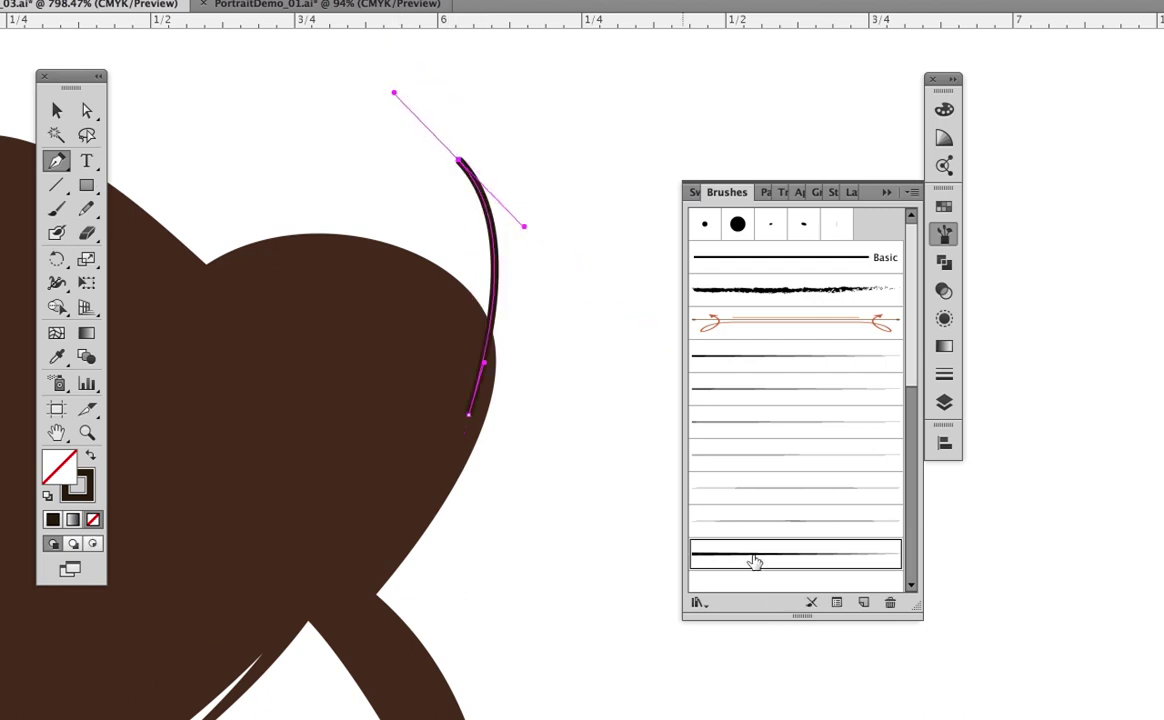
{"action": "left_click", "coordinate": [577, 452], "text": "super"}
Step: Draw a second strand curving up and leftward, also with the Hair 1 brush
{"action": "mouse_move", "coordinate": [441, 389]}
{"action": "left_mouse_down"}
{"action": "mouse_move", "coordinate": [468, 333]}
{"action": "mouse_move", "coordinate": [460, 357]}
{"action": "left_mouse_up"}
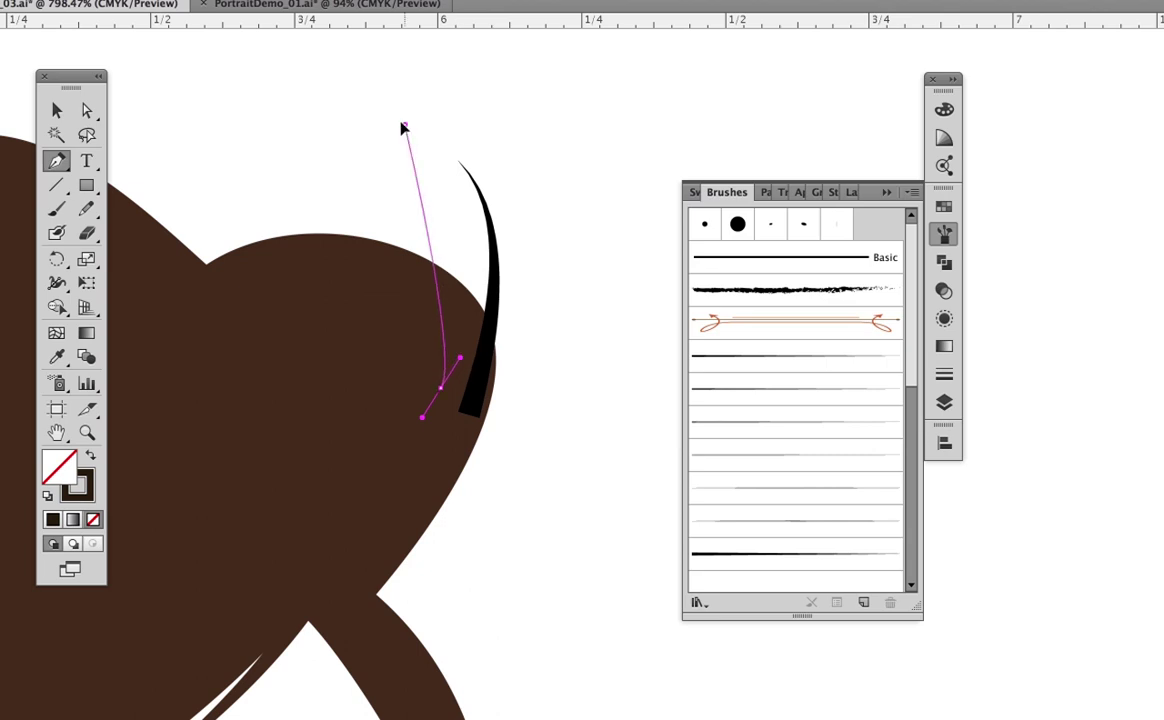
{"action": "left_click_drag", "start_coordinate": [405, 125], "coordinate": [313, 50]}
{"action": "left_click", "coordinate": [757, 555]}
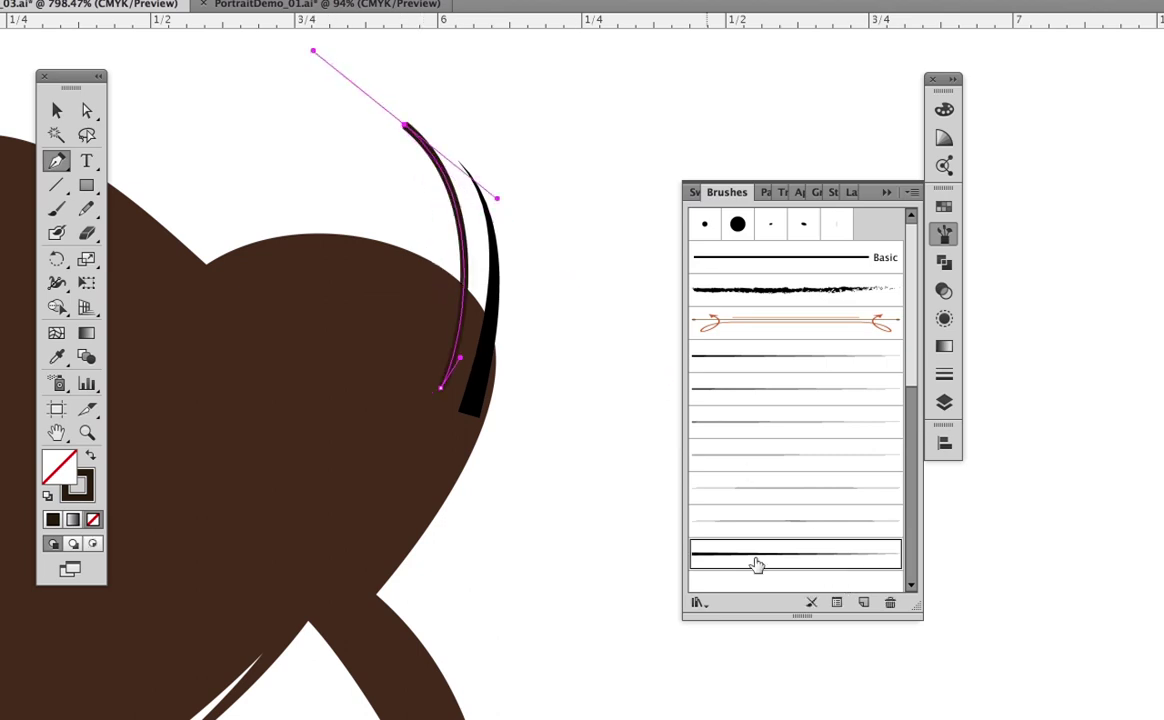
{"action": "key", "text": "super+y"}
Step: Select both brushed strands and expand their appearance into outlined shapes
{"action": "key", "text": "v"}
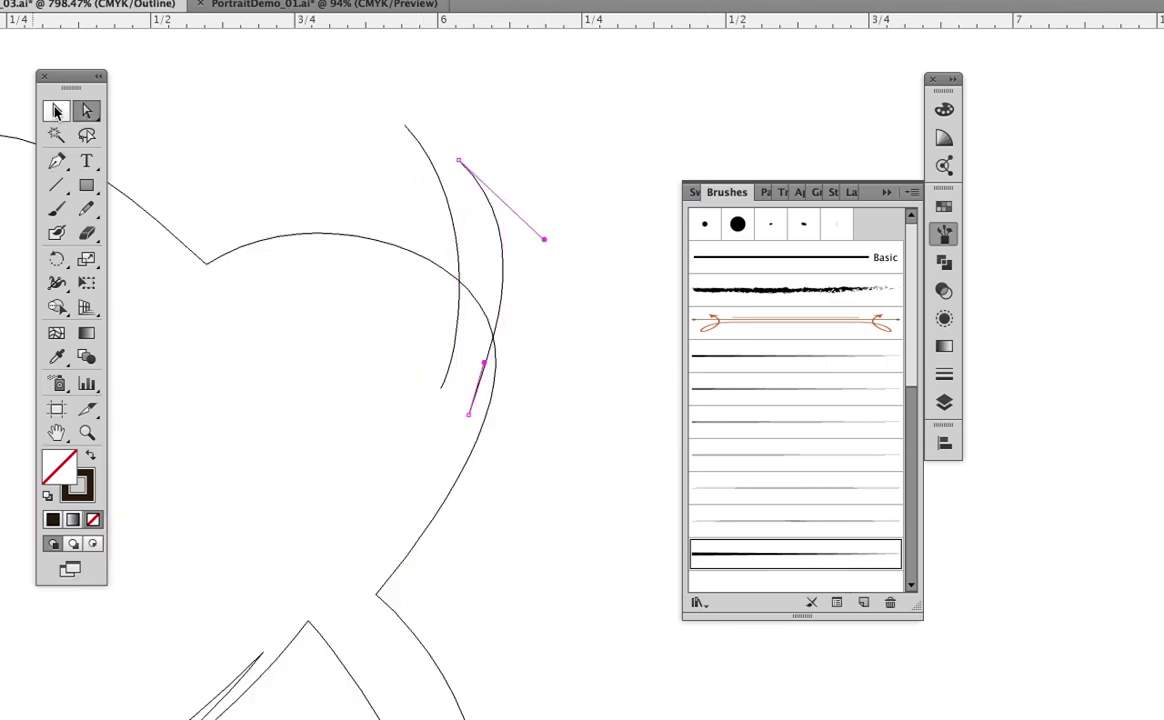
{"action": "left_click", "coordinate": [447, 262]}
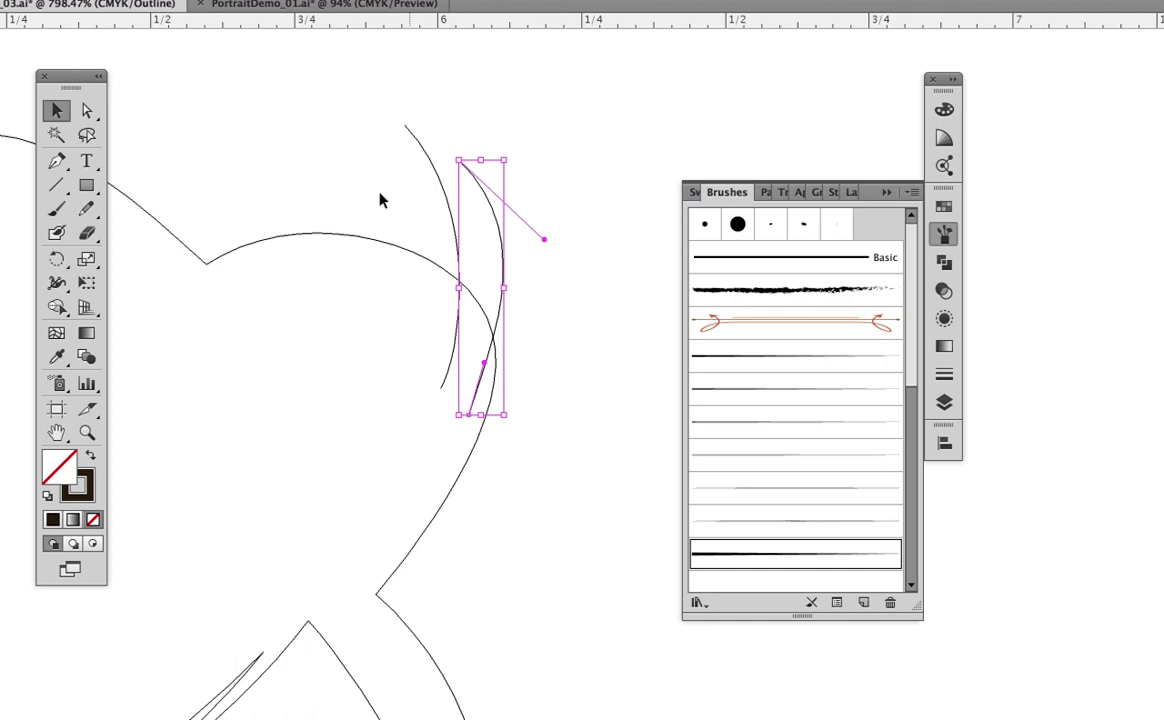
{"action": "left_click_drag", "start_coordinate": [408, 182], "coordinate": [515, 232]}
{"action": "left_click", "coordinate": [150, 0]}
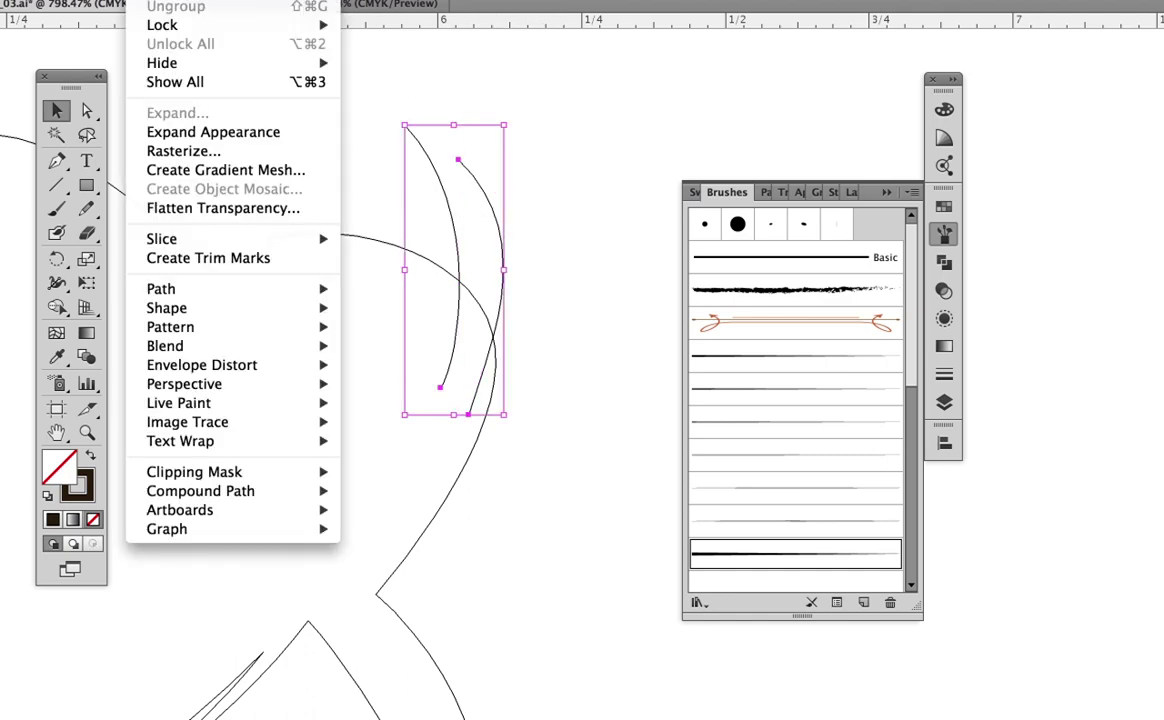
{"action": "left_click", "coordinate": [168, 132]}
Step: Unite the outlined strands with the hair edge in Pathfinder and return to Preview
{"action": "left_click_drag", "start_coordinate": [347, 184], "coordinate": [540, 403]}
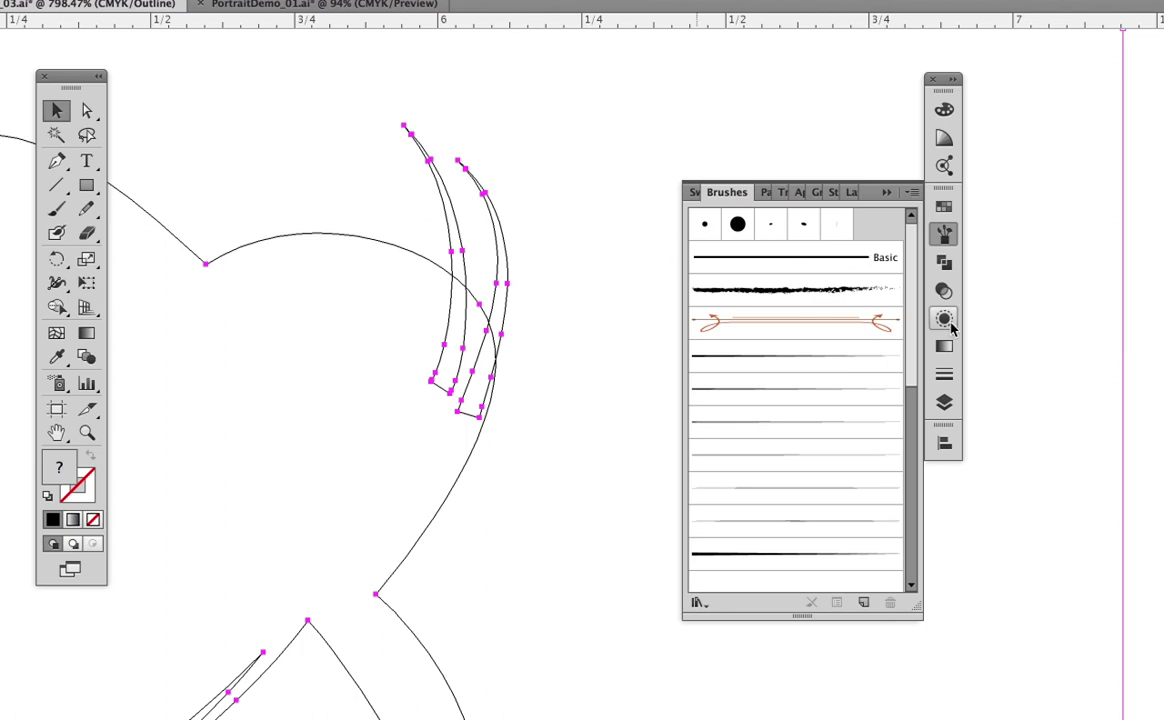
{"action": "left_click", "coordinate": [944, 261]}
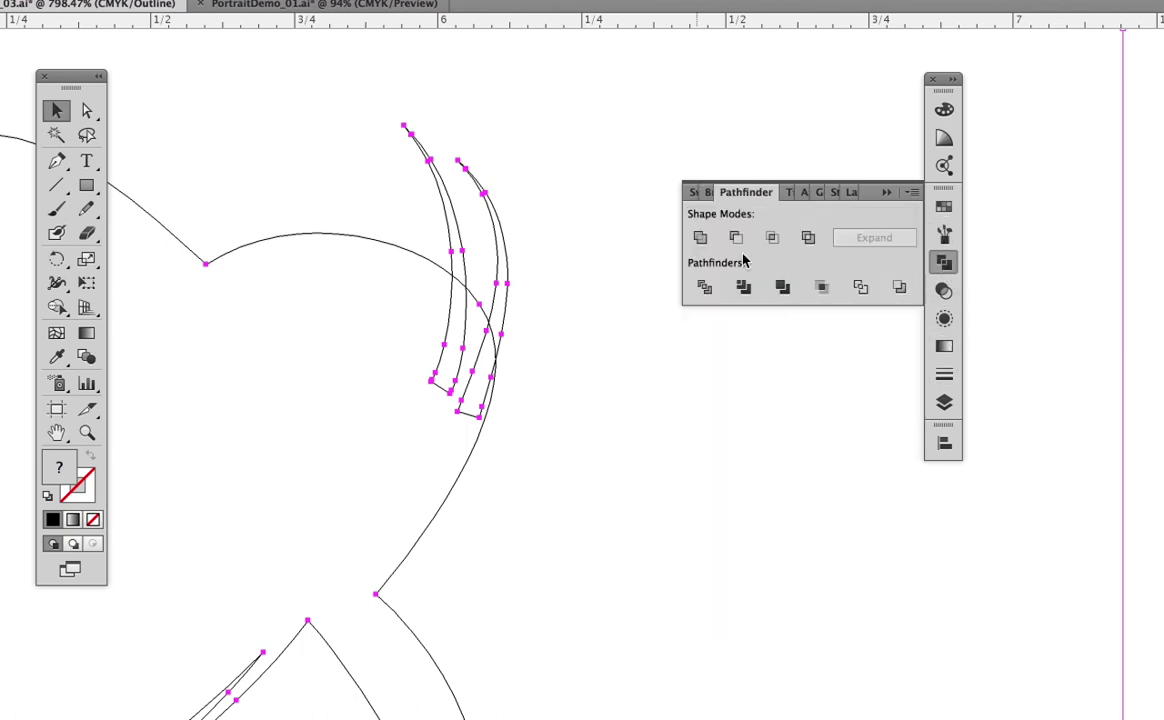
{"action": "left_click", "coordinate": [700, 238]}
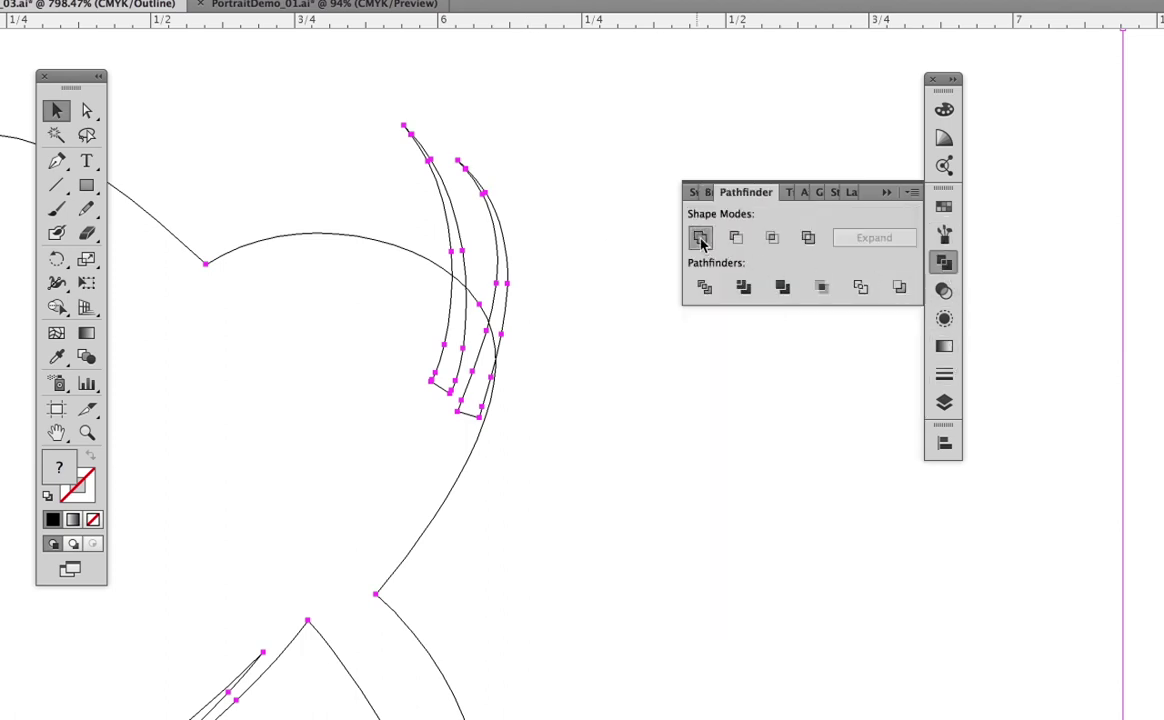
{"action": "left_click", "coordinate": [536, 446]}
{"action": "key", "text": "ctrl+y"}
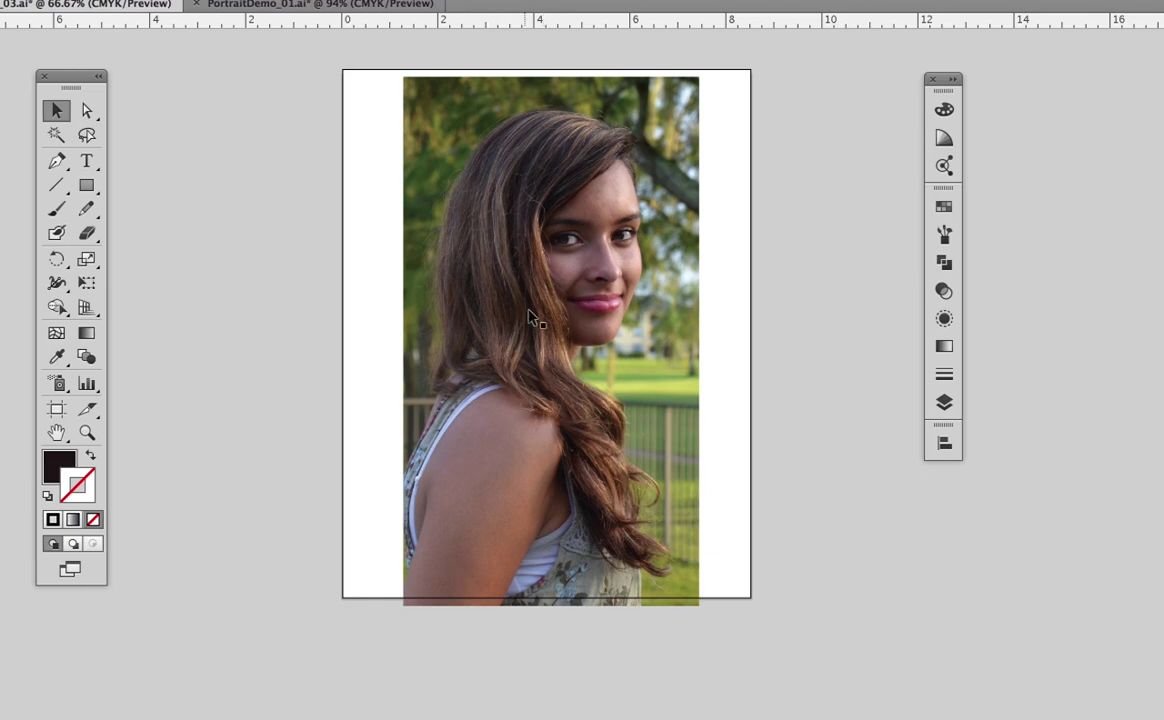
Step: Scroll the canvas up to bring the hair crown into view
{"action": "scroll", "coordinate": [631, 550], "scroll_direction": "up", "scroll_amount": 5}
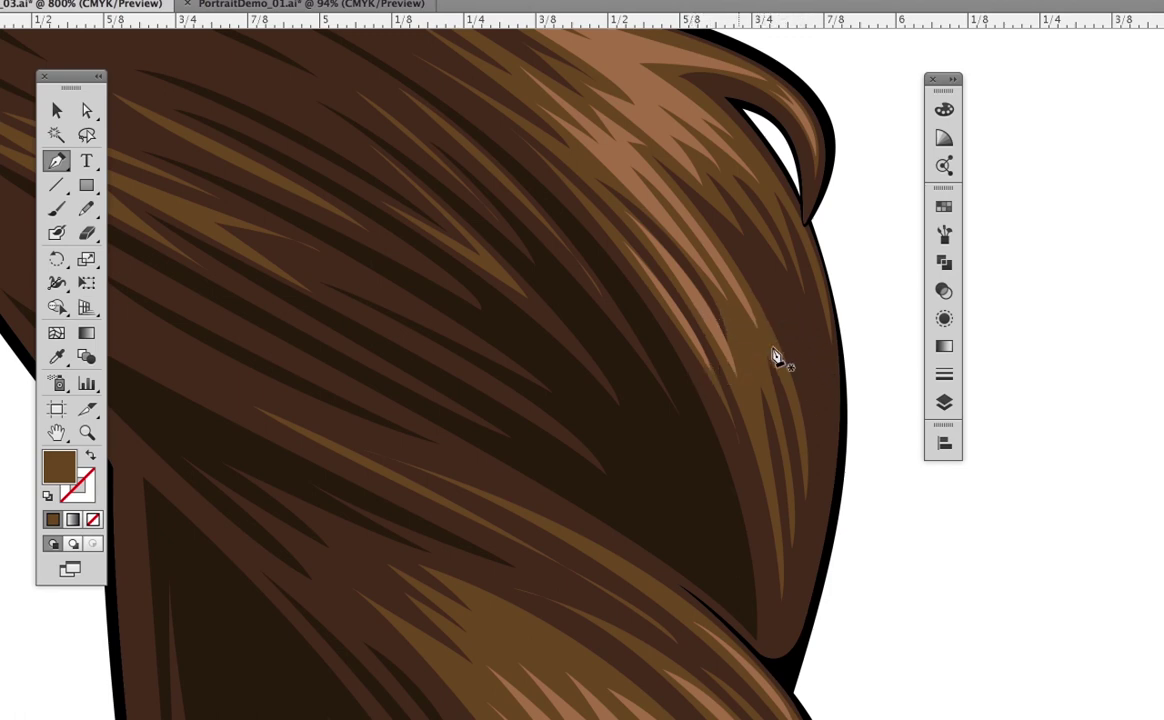
Step: Draw and close a thin sharp-tipped strand, then begin another curved strand on the hair's right side
{"action": "left_click_drag", "start_coordinate": [763, 289], "coordinate": [792, 333]}
{"action": "left_click_drag", "start_coordinate": [818, 418], "coordinate": [820, 460]}
{"action": "left_click", "coordinate": [818, 422]}
{"action": "left_click_drag", "start_coordinate": [762, 287], "coordinate": [725, 249]}
{"action": "left_click", "coordinate": [865, 522], "text": "ctrl"}
{"action": "left_click_drag", "start_coordinate": [703, 437], "coordinate": [713, 456]}
{"action": "mouse_move", "coordinate": [745, 576]}
{"action": "left_mouse_down"}
{"action": "mouse_move", "coordinate": [745, 600]}
{"action": "mouse_move", "coordinate": [731, 564]}
{"action": "left_mouse_up"}
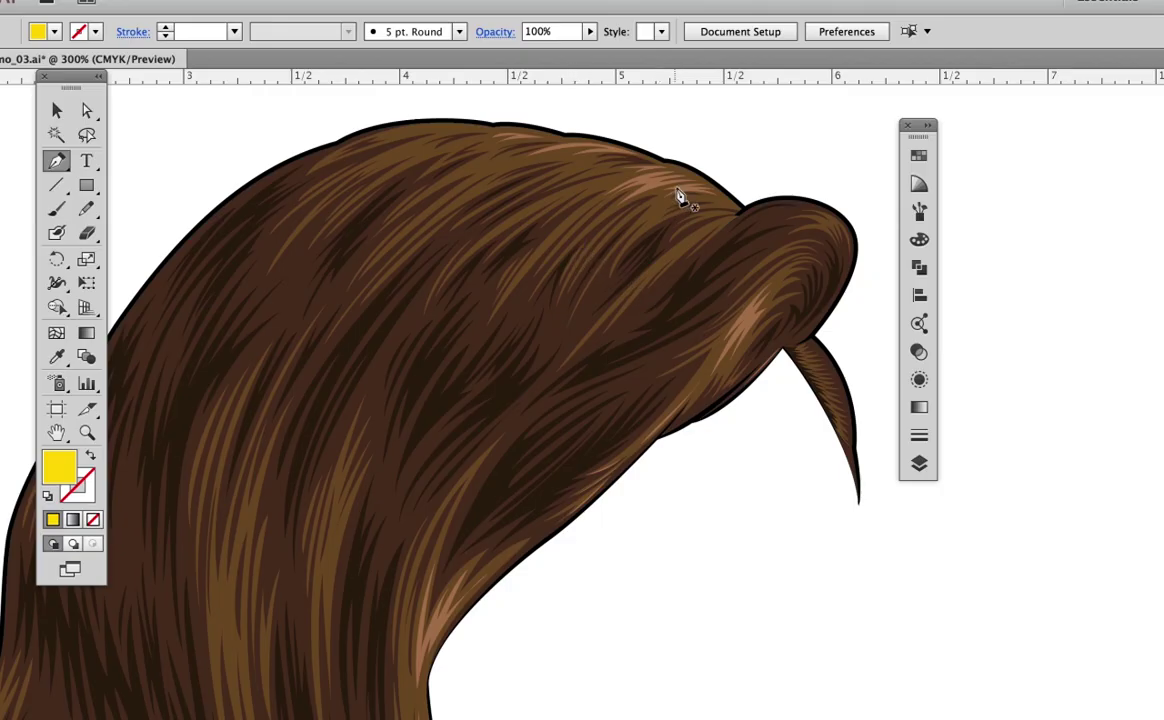
Step: Pen-draw a wavy yellow shine shape across the crown of the hair
{"action": "left_click_drag", "start_coordinate": [664, 247], "coordinate": [493, 155]}
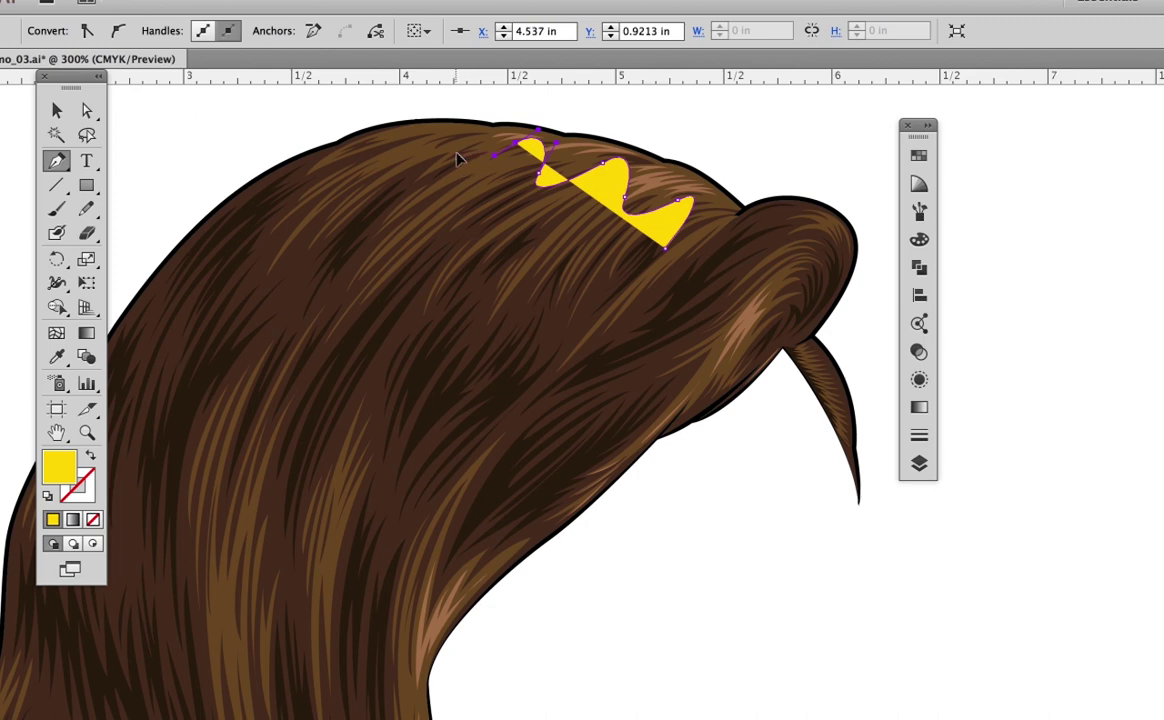
{"action": "left_click", "coordinate": [457, 158]}
{"action": "left_click_drag", "start_coordinate": [397, 137], "coordinate": [296, 177]}
{"action": "left_click_drag", "start_coordinate": [283, 226], "coordinate": [349, 197]}
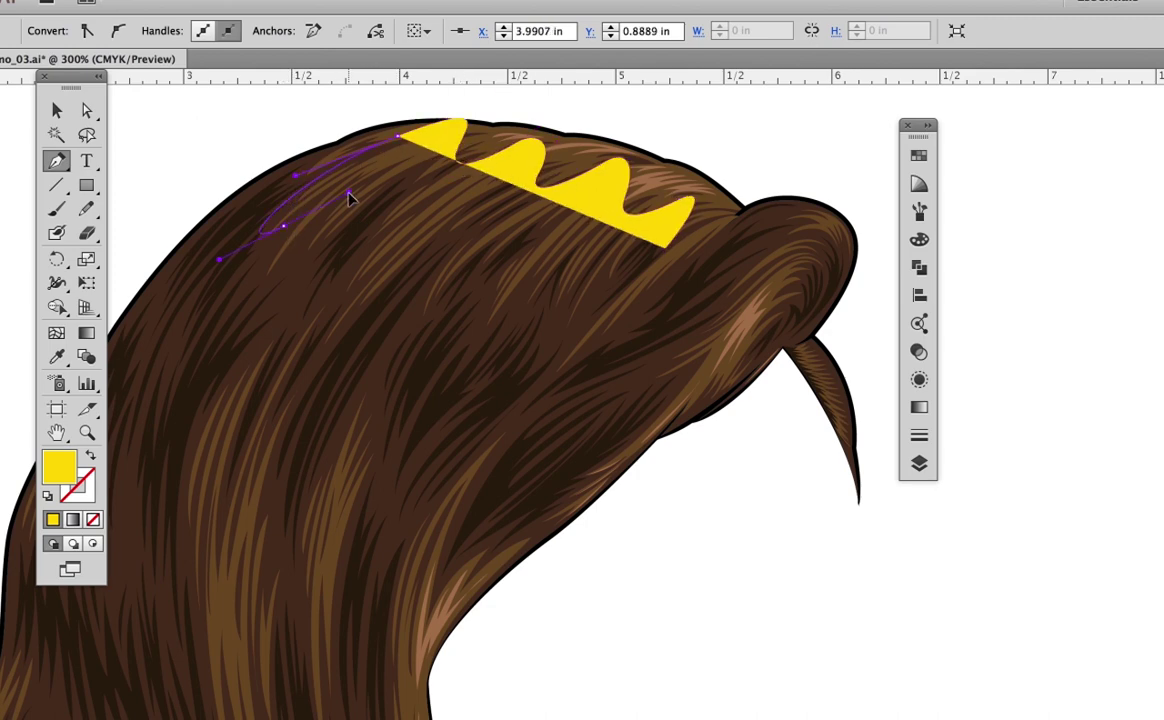
{"action": "left_click", "coordinate": [418, 192]}
{"action": "left_click_drag", "start_coordinate": [390, 265], "coordinate": [453, 237]}
{"action": "left_click_drag", "start_coordinate": [515, 262], "coordinate": [551, 299]}
{"action": "left_click", "coordinate": [573, 266]}
{"action": "left_click_drag", "start_coordinate": [621, 290], "coordinate": [607, 342]}
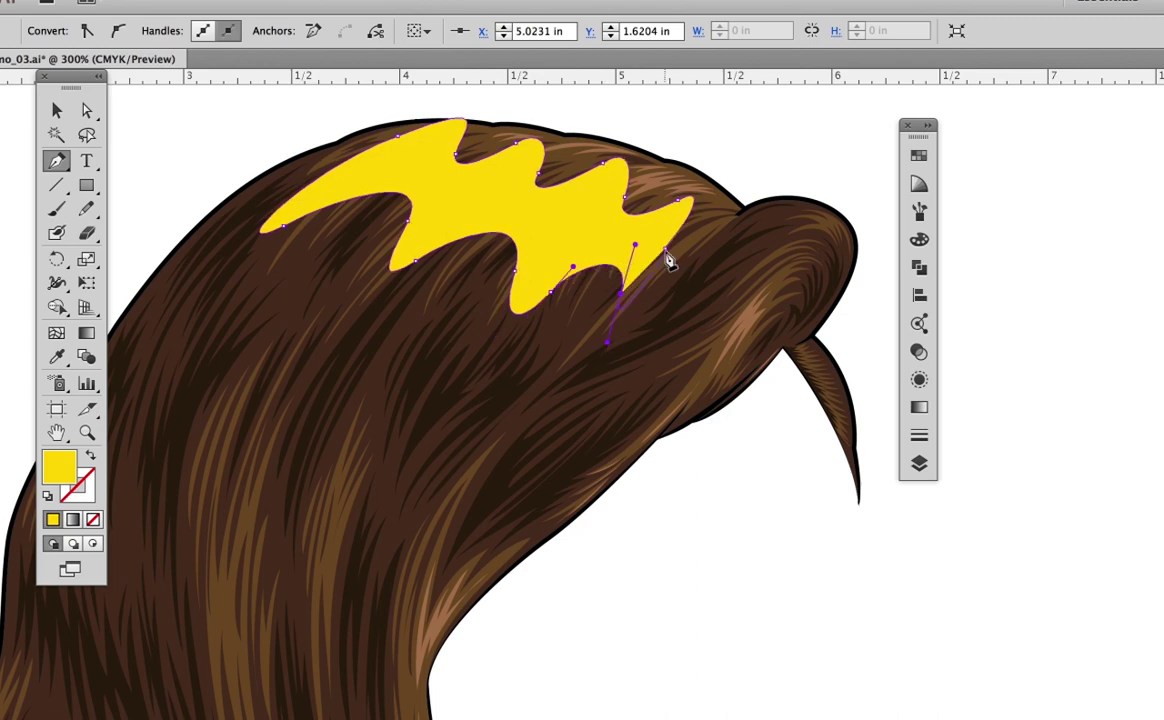
{"action": "left_click_drag", "start_coordinate": [663, 252], "coordinate": [670, 221]}
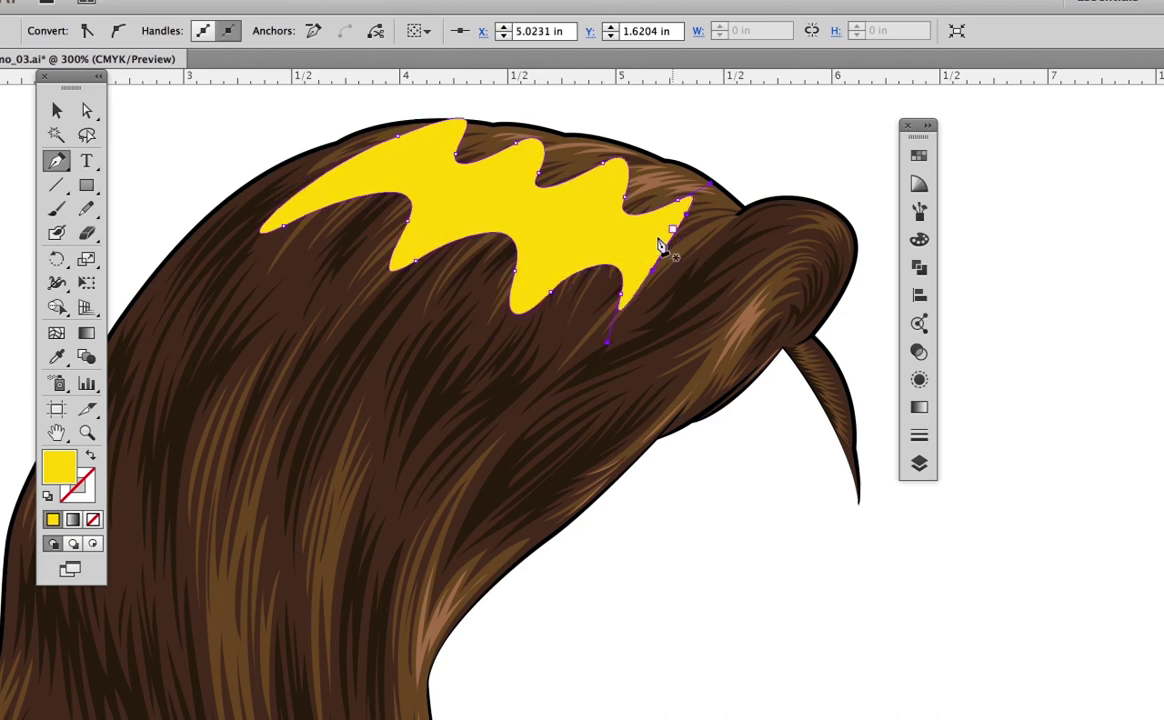
Step: Apply a 42.1-pixel Gaussian Blur to the yellow shine shape
{"action": "key", "text": "super+alt+shift+e"}
{"action": "left_click", "coordinate": [805, 626]}
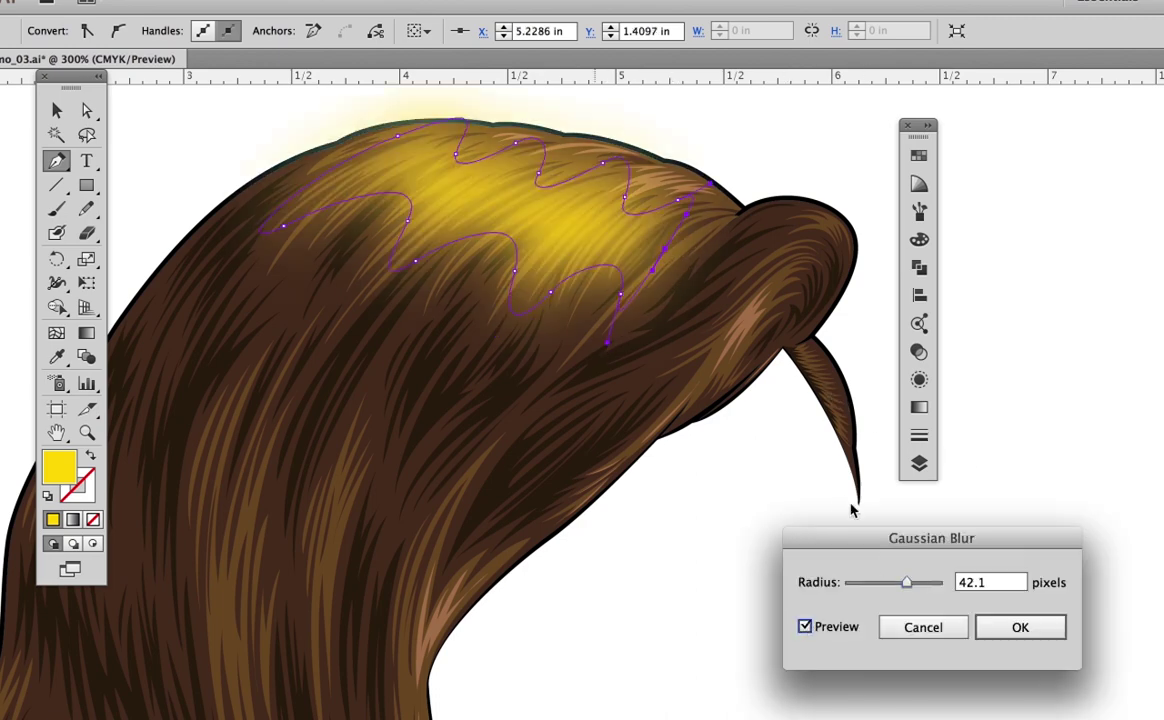
{"action": "left_click", "coordinate": [1020, 627]}
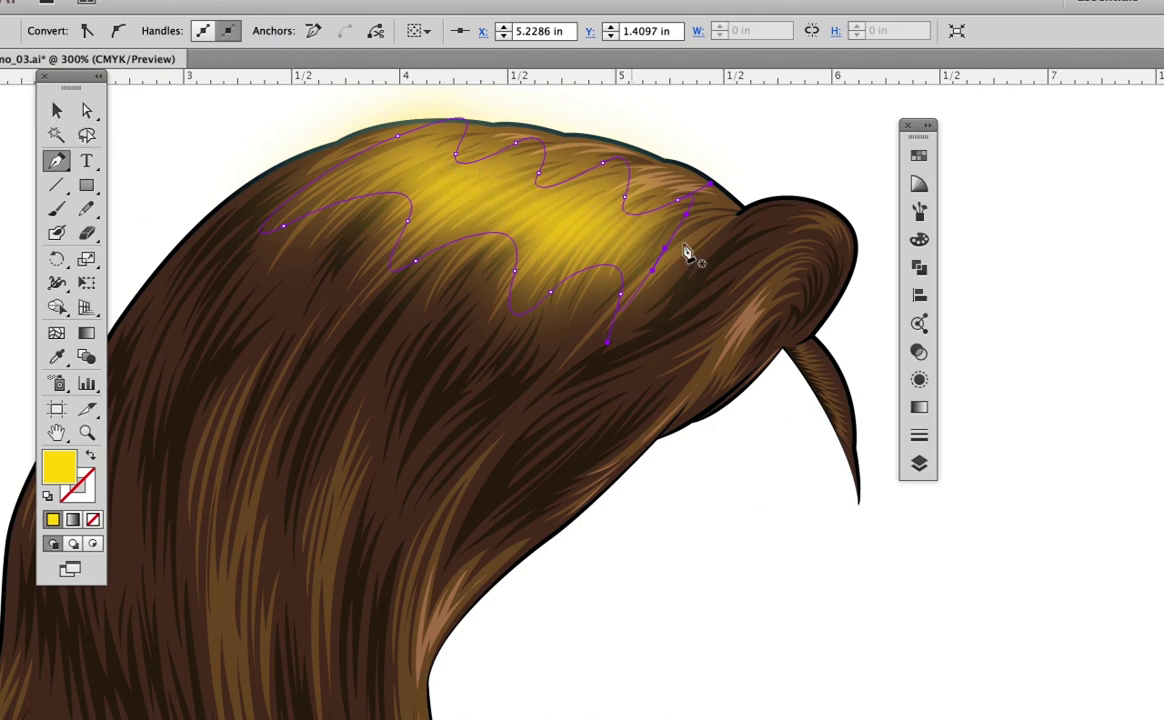
Step: Lower the shine's opacity to about half and try Overlay blending
{"action": "left_click", "coordinate": [919, 351]}
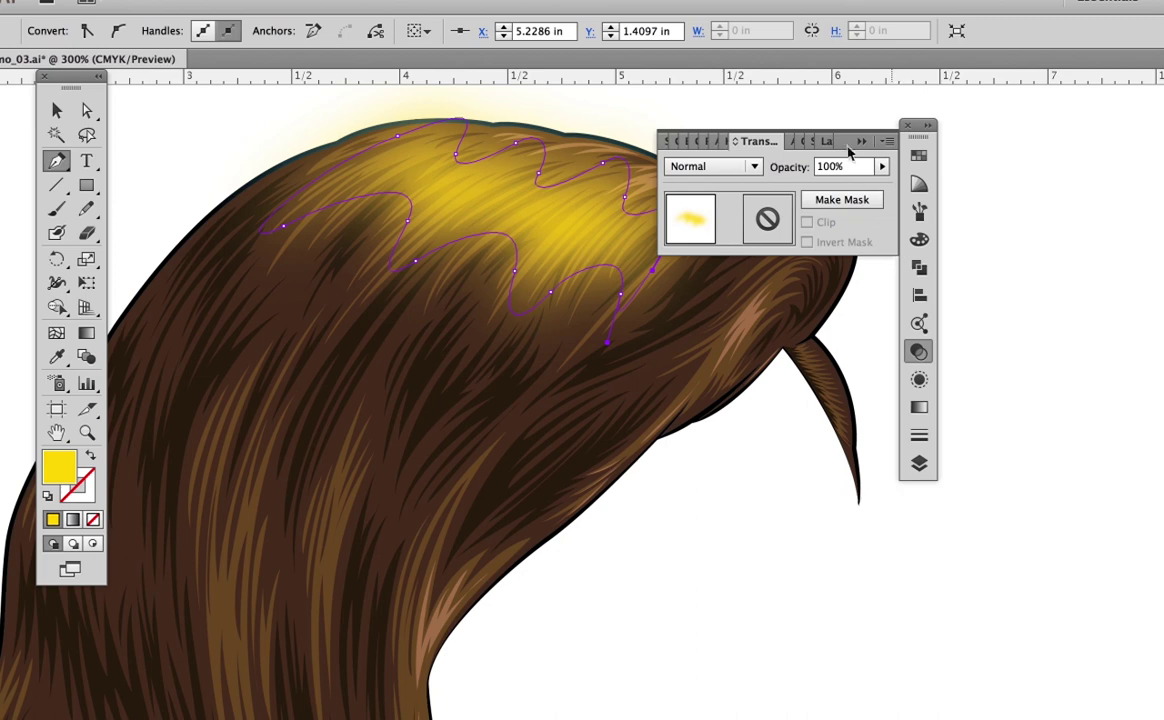
{"action": "left_click", "coordinate": [882, 167]}
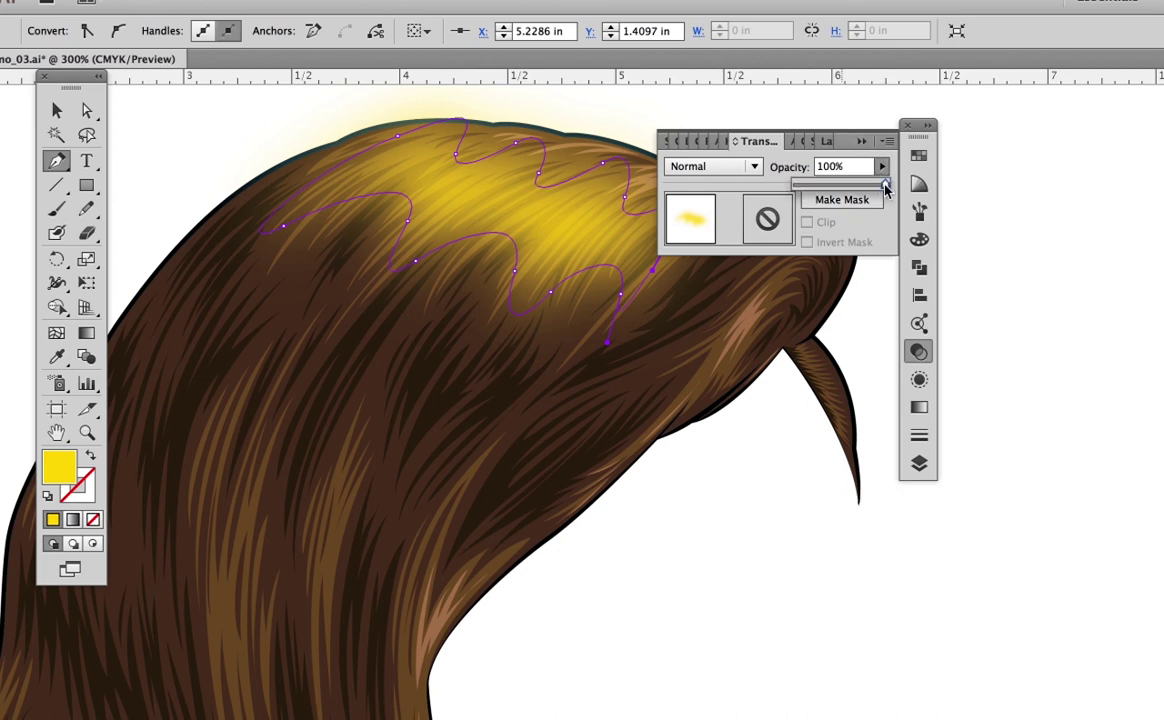
{"action": "left_click_drag", "start_coordinate": [884, 188], "coordinate": [837, 187]}
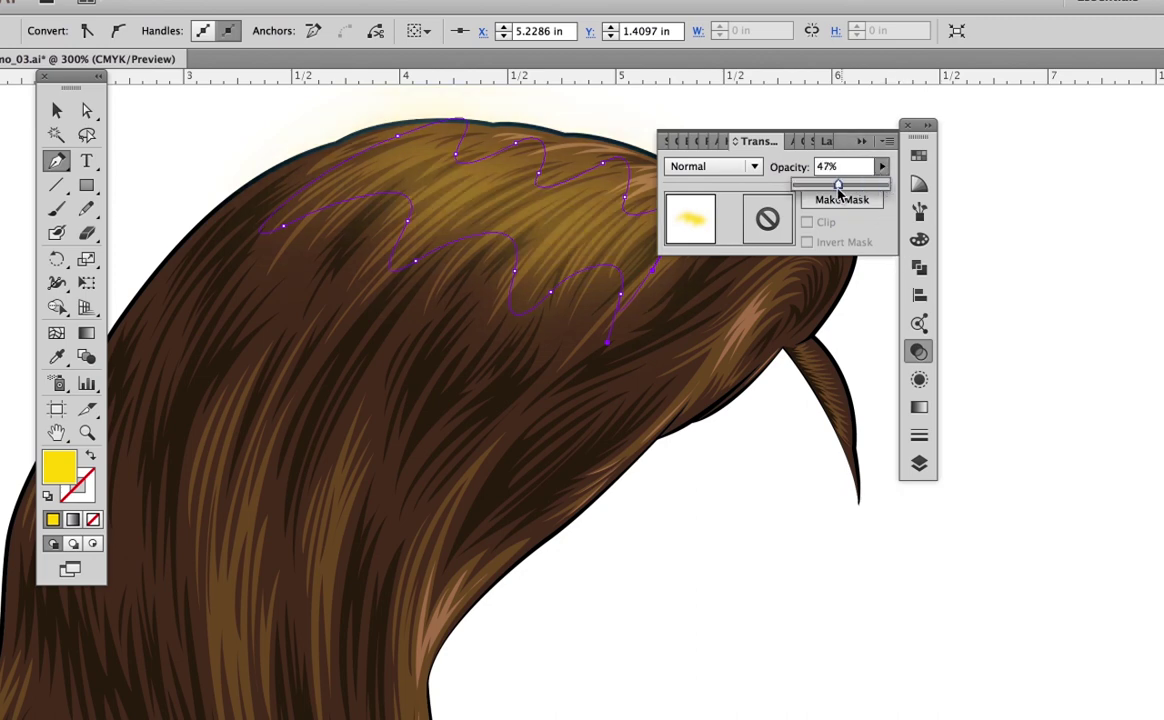
{"action": "left_click", "coordinate": [753, 166]}
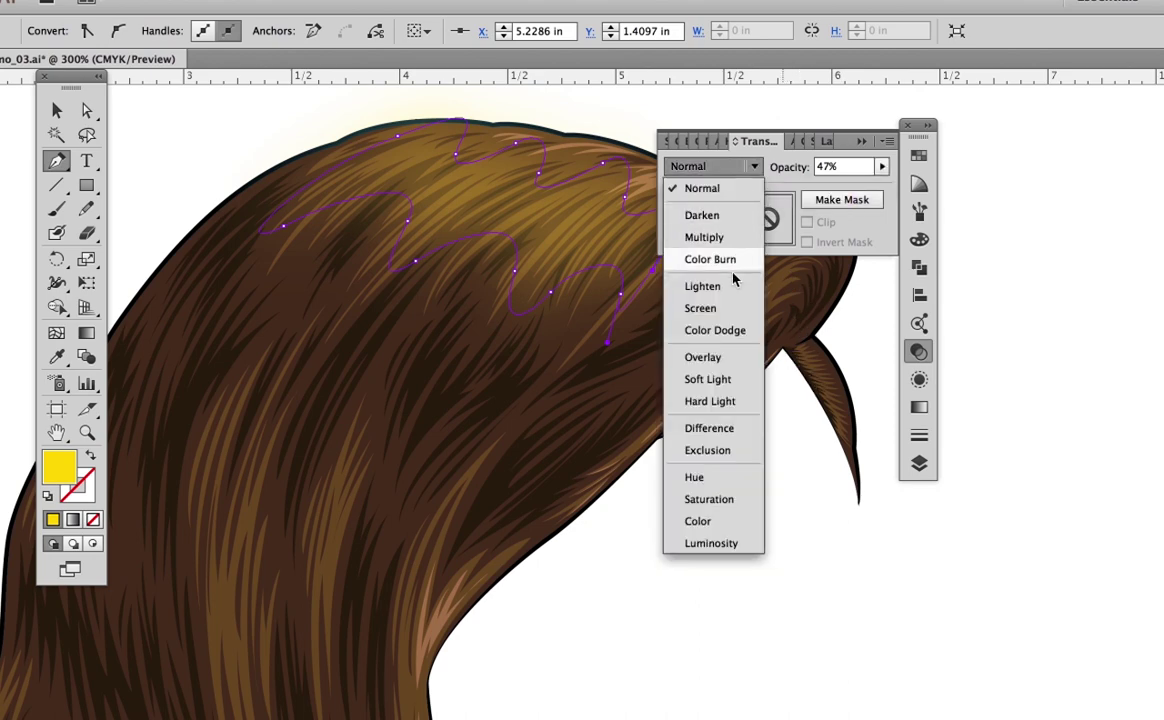
{"action": "key", "text": "Escape"}
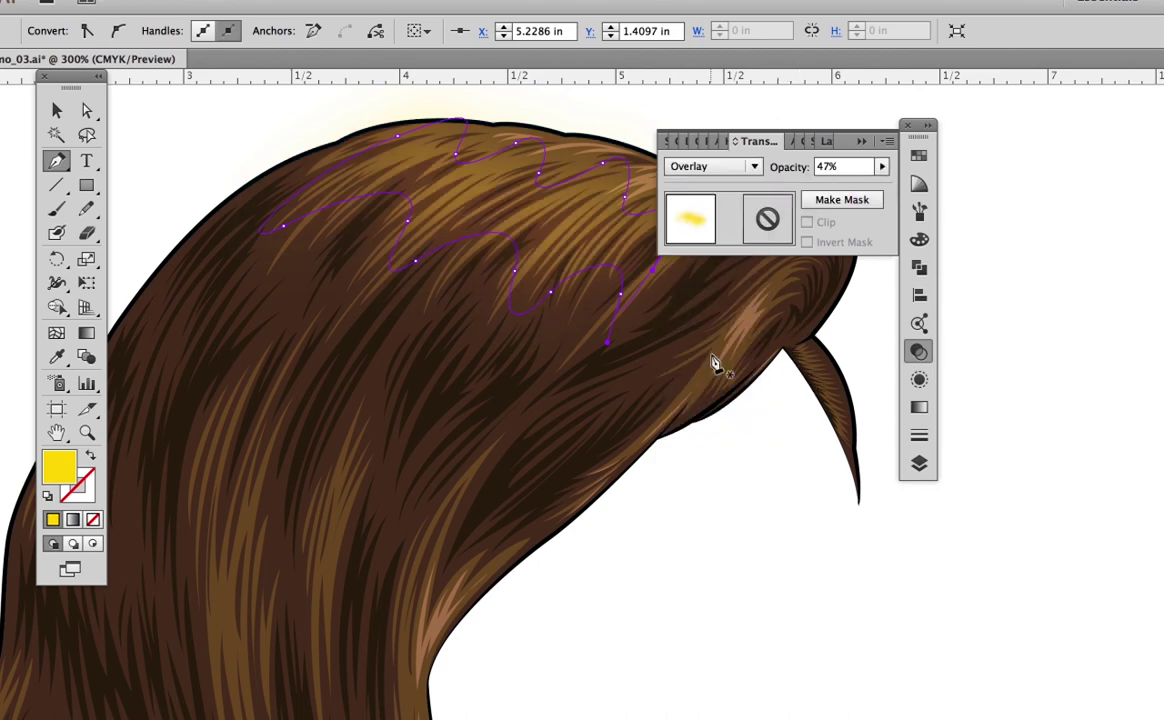
Step: Fill the blurred shine with white and raise its opacity to 81%
{"action": "key", "text": "v"}
{"action": "left_click", "coordinate": [680, 141]}
{"action": "left_click", "coordinate": [697, 200]}
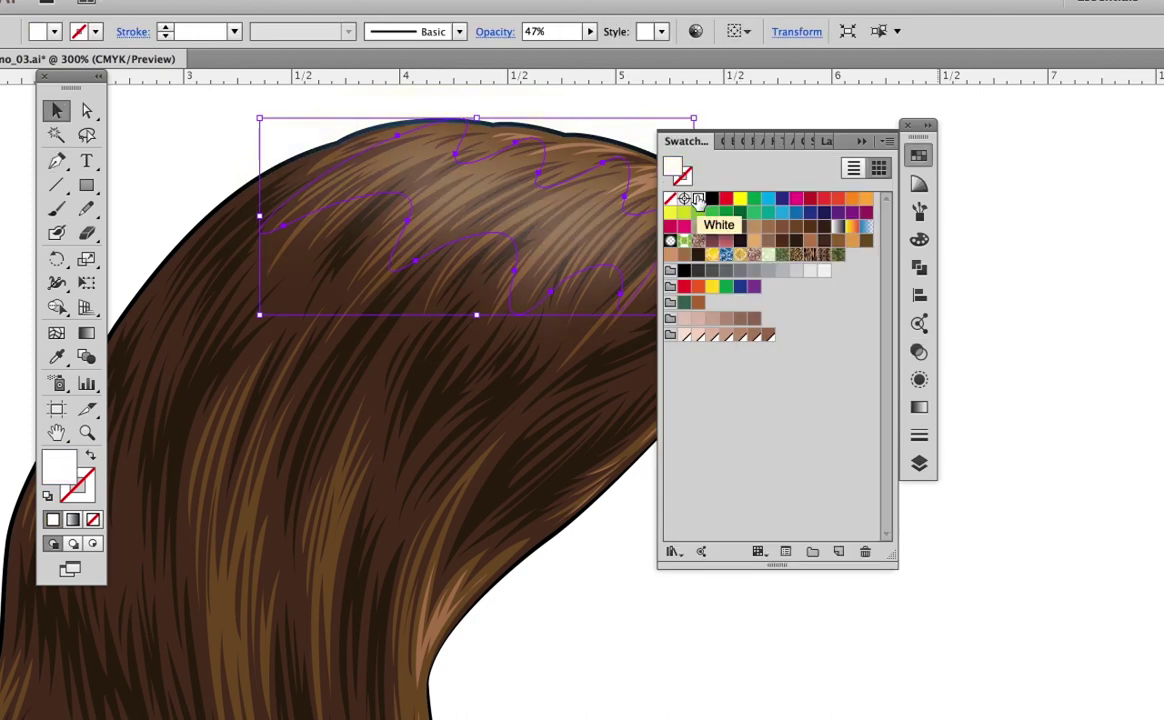
{"action": "left_click", "coordinate": [919, 351]}
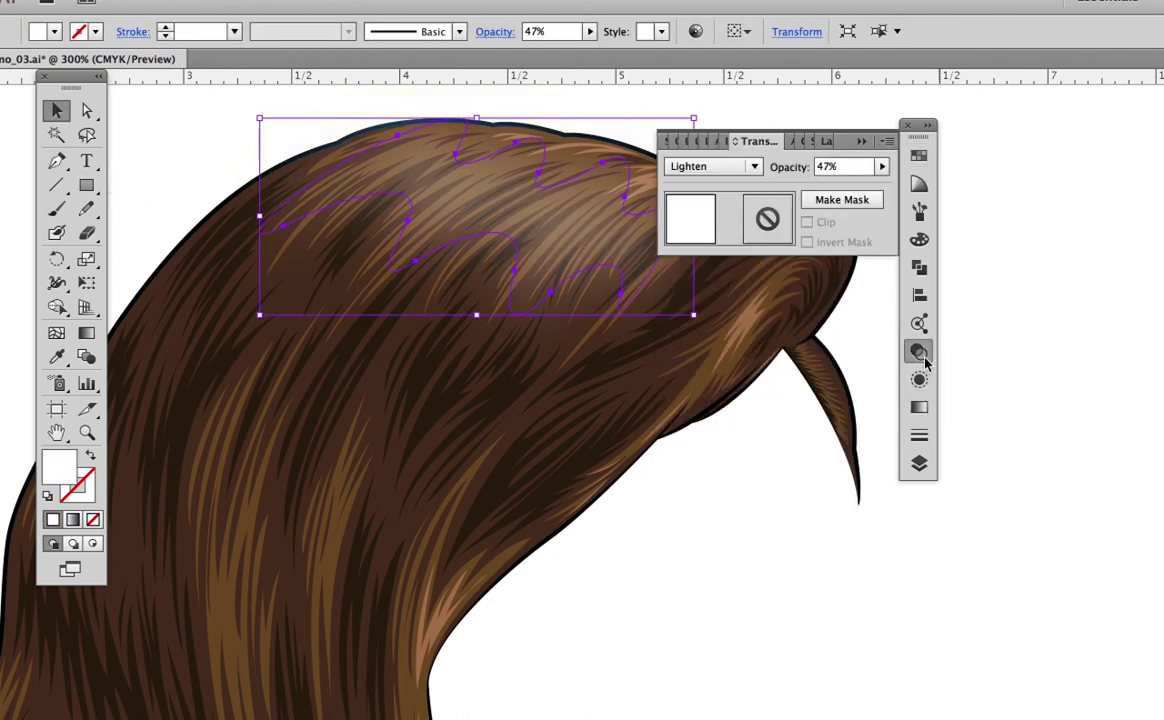
{"action": "left_click", "coordinate": [882, 167]}
{"action": "left_click_drag", "start_coordinate": [839, 185], "coordinate": [873, 182]}
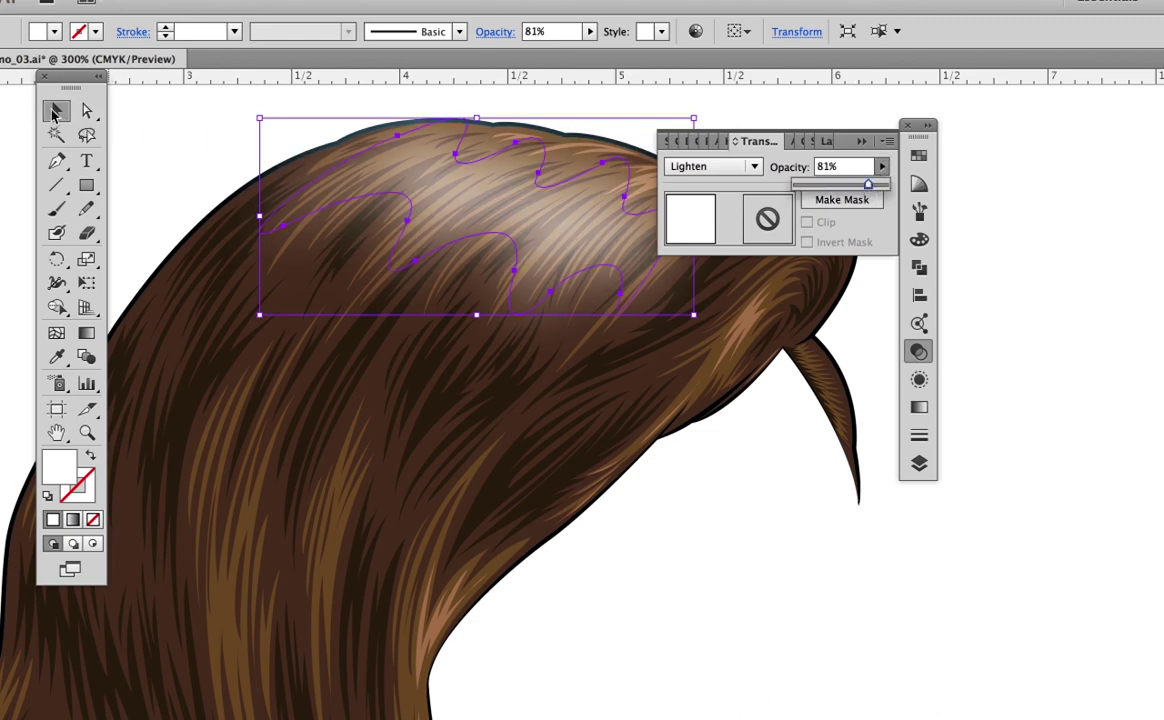
Step: Deselect the finished shine shape
{"action": "left_click", "coordinate": [166, 120]}
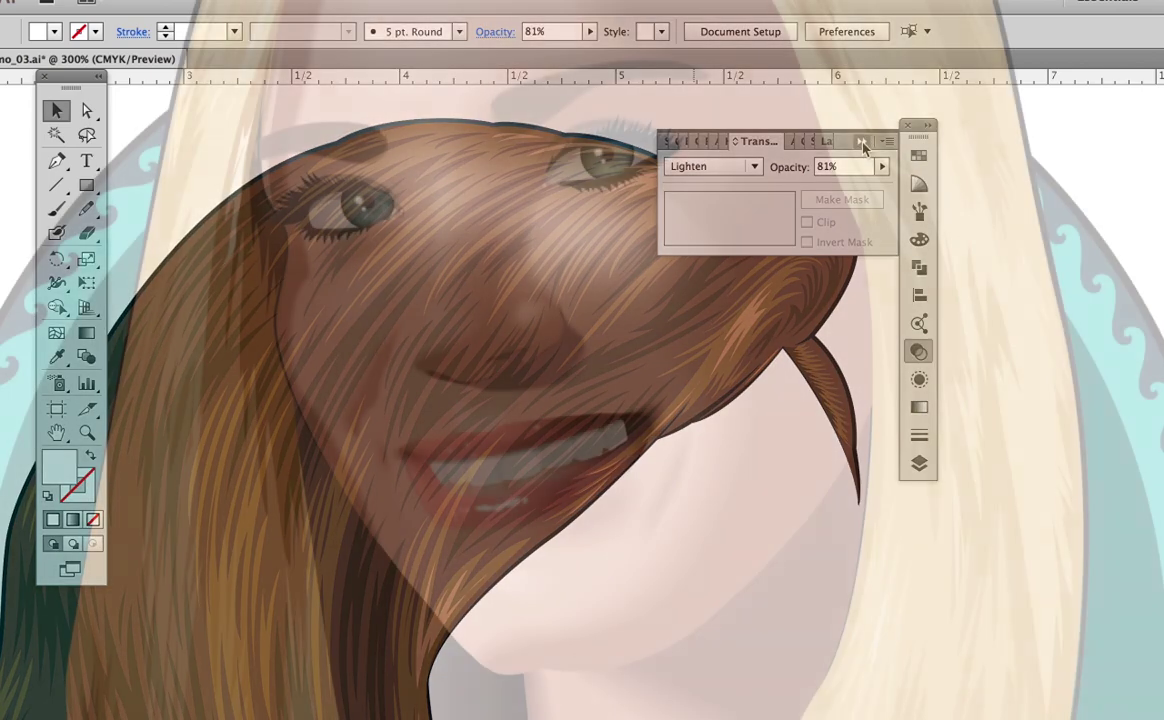